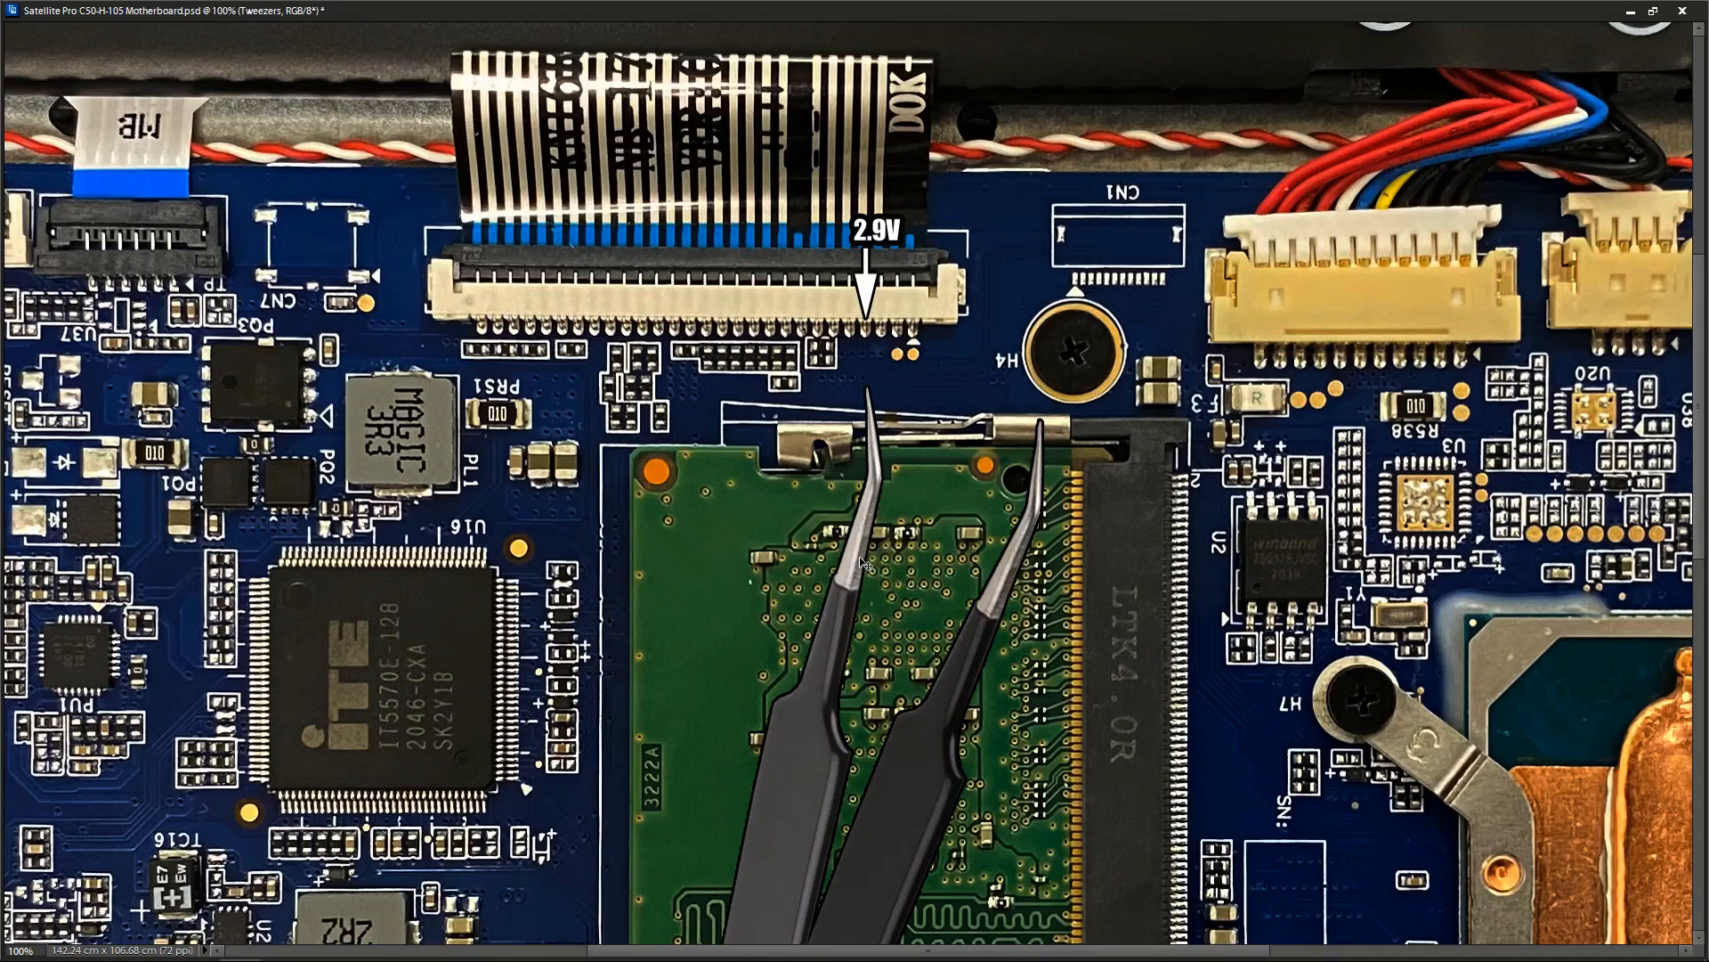
{"action": "left_click_drag", "start_coordinate": [860, 561], "coordinate": [861, 503]}
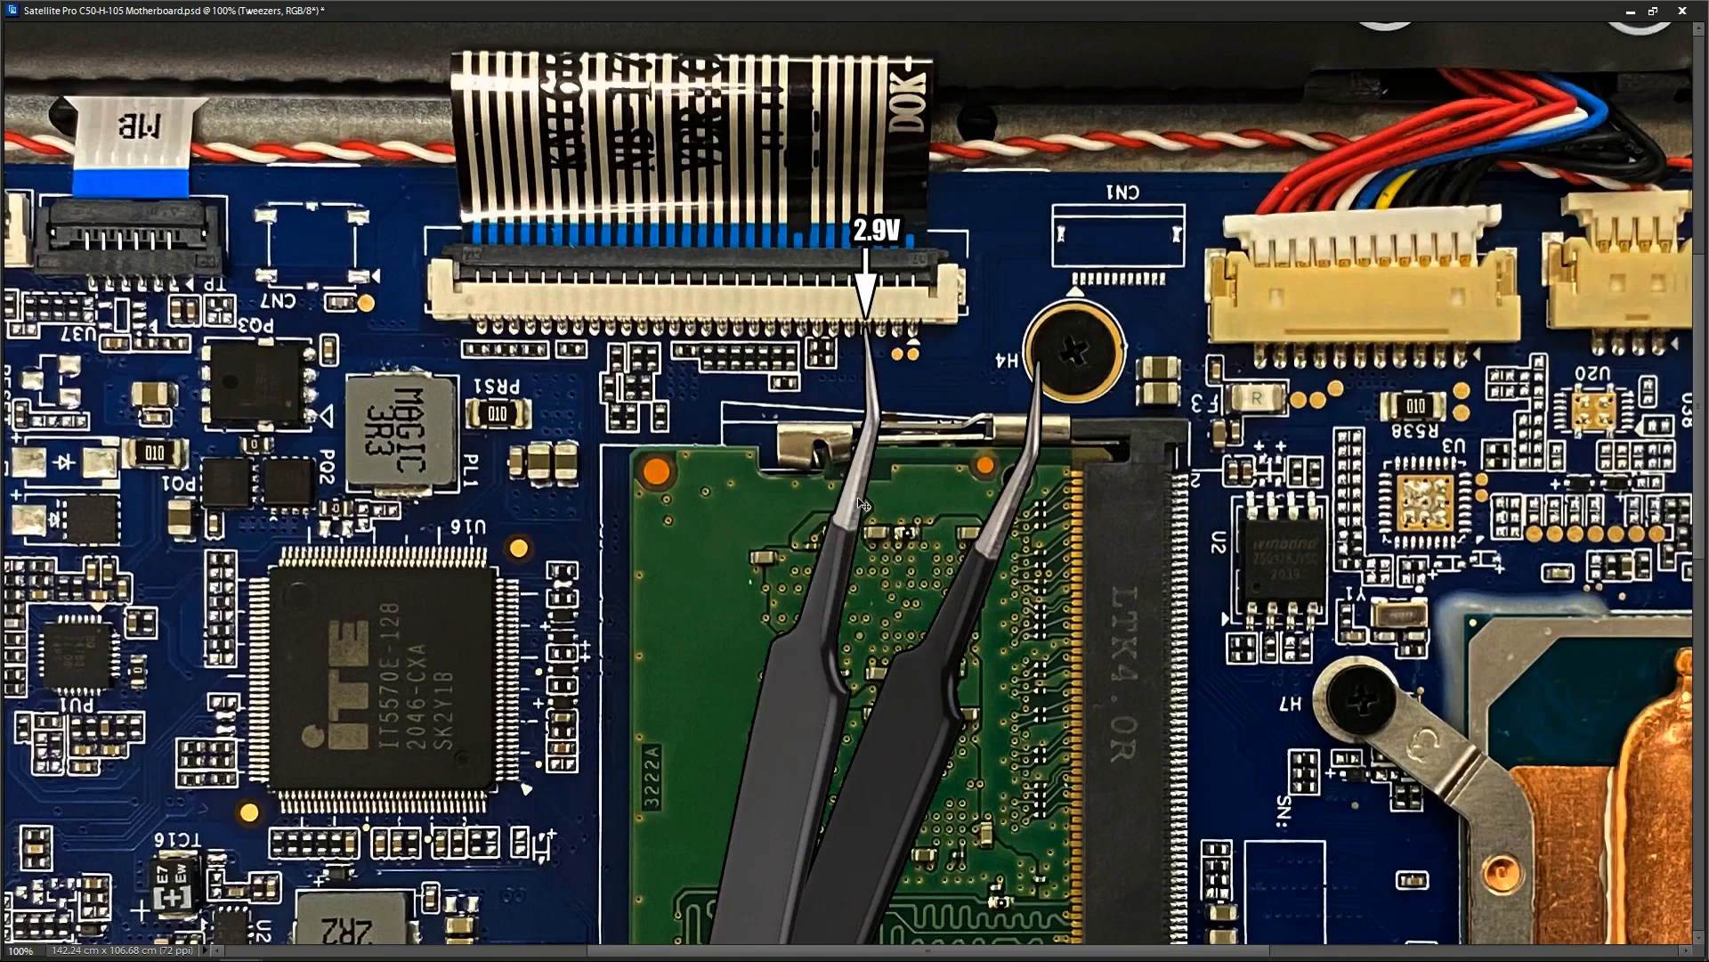
{"action": "left_click_drag", "start_coordinate": [861, 504], "coordinate": [862, 557]}
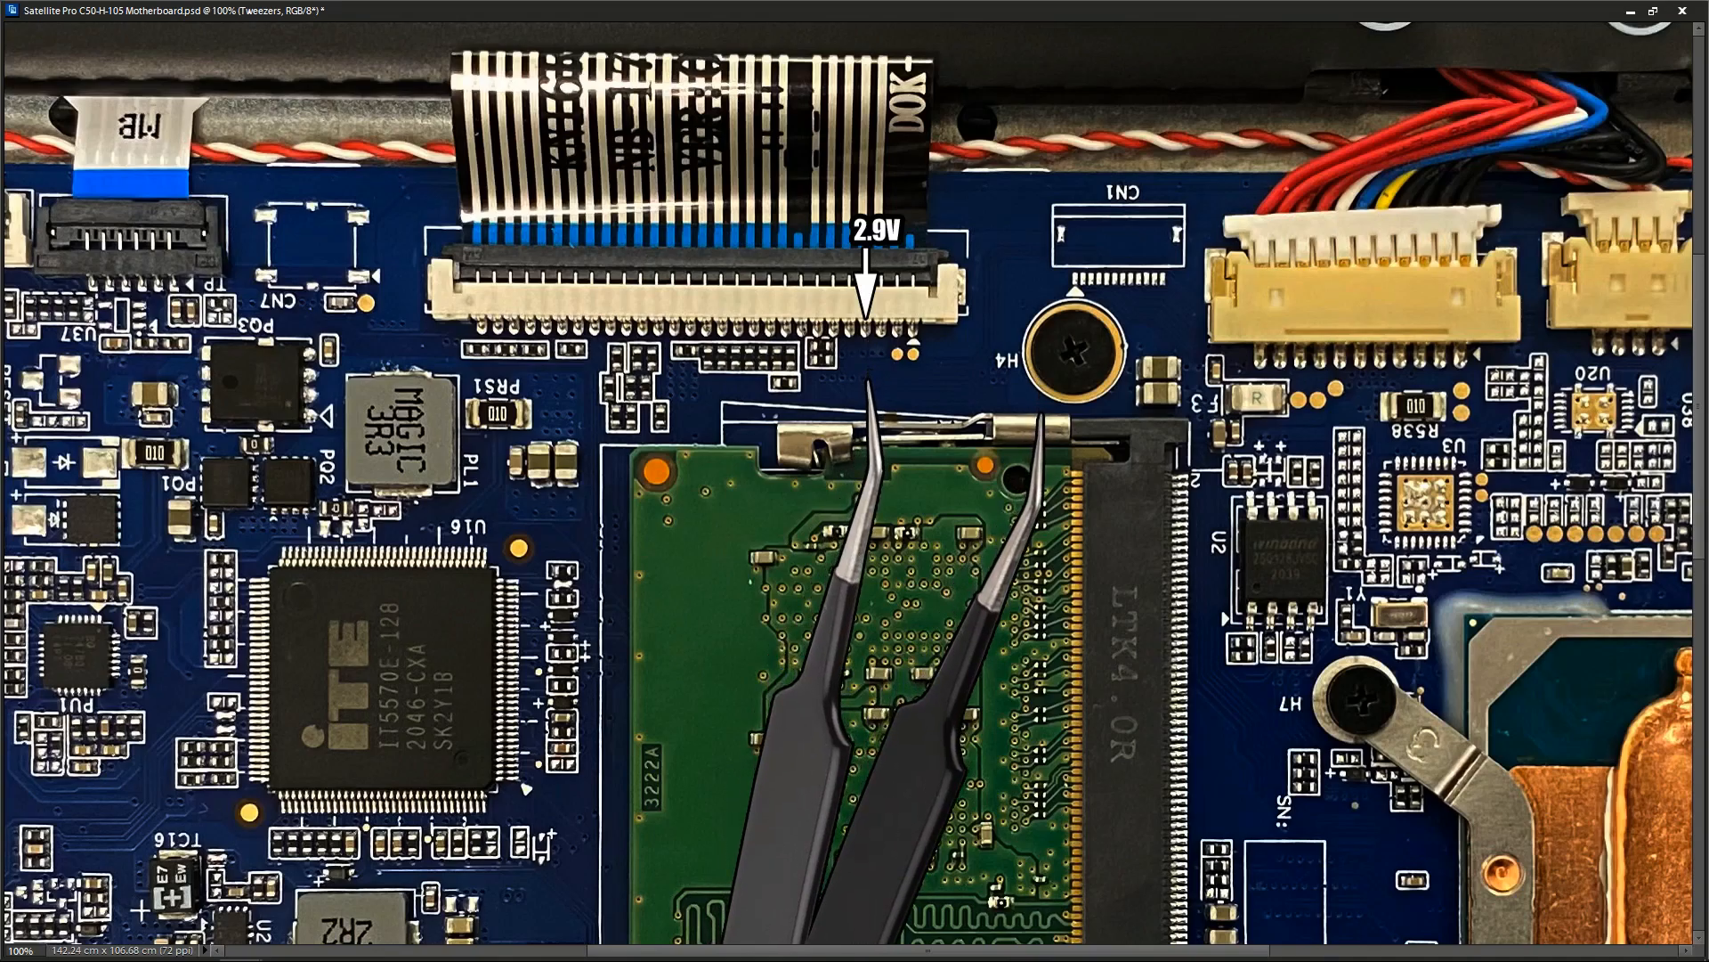